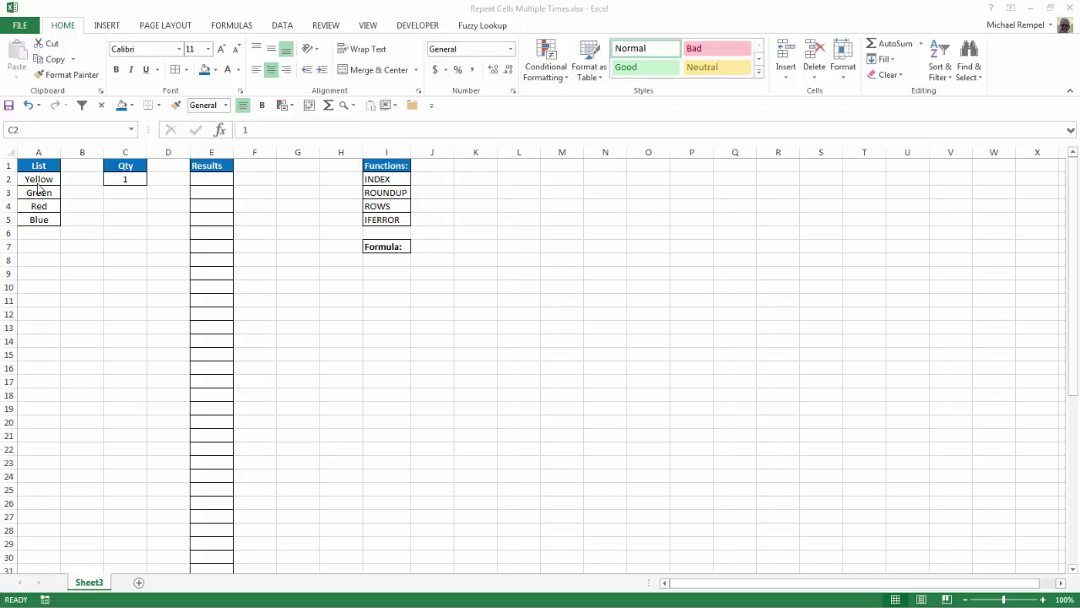
- In E2, start an INDEX formula using the absolute color range $A$2:$A$5 as the array
click(220, 176)
scroll(220, 176, down, 14)
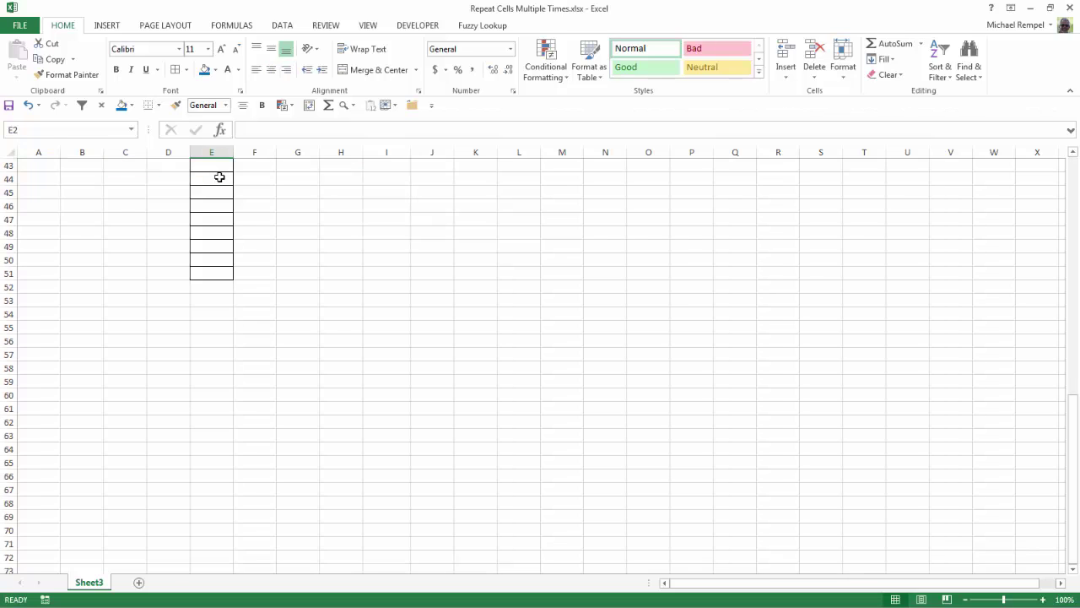
scroll(219, 176, up, 6)
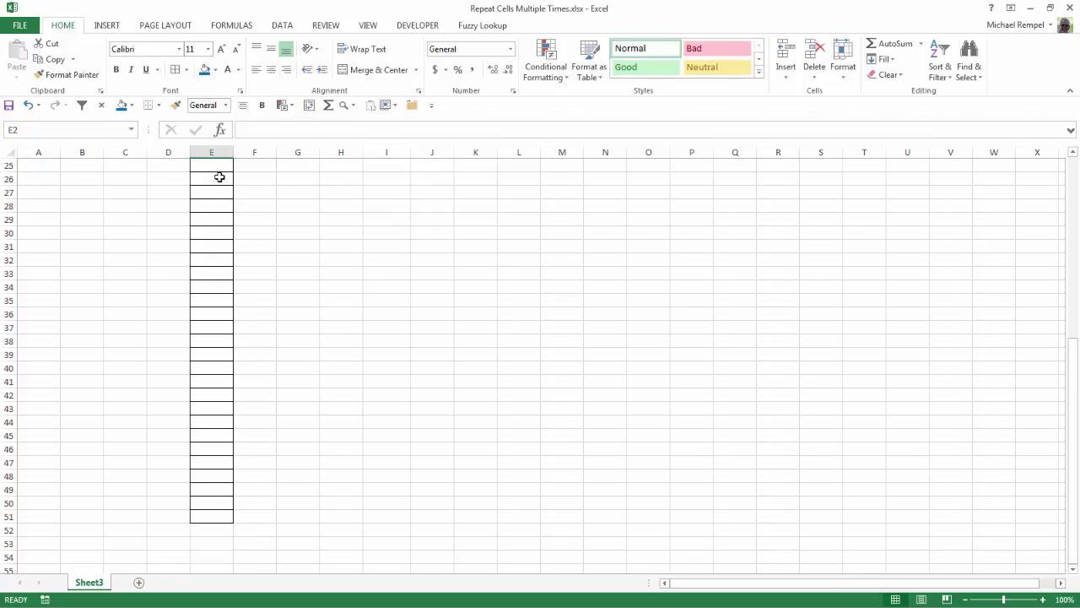
scroll(220, 176, up, 8)
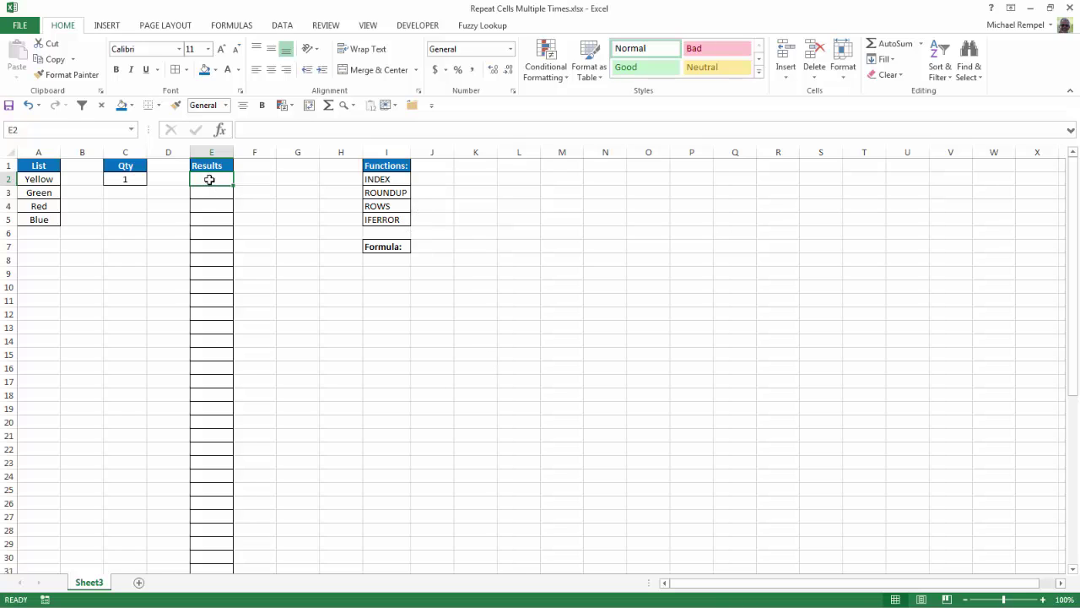
text(=ind)
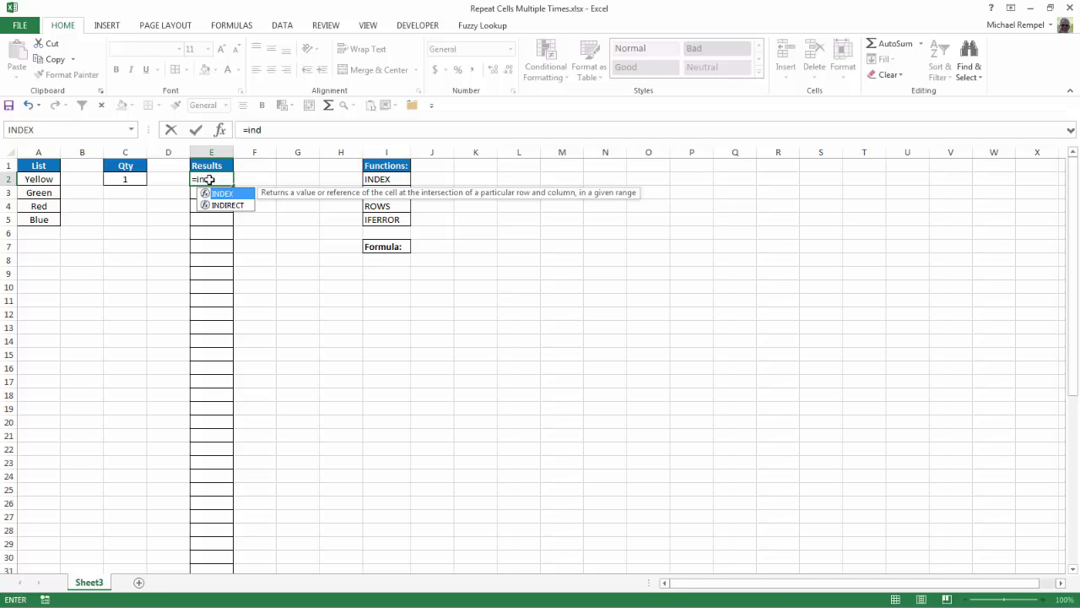
key(Tab)
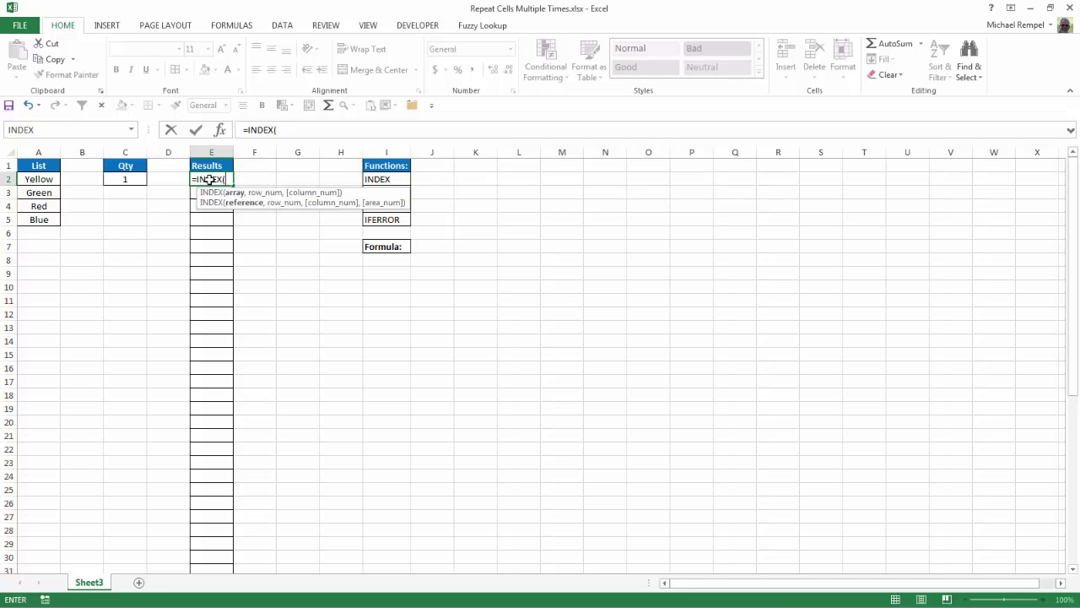
drag(45, 178, 47, 213)
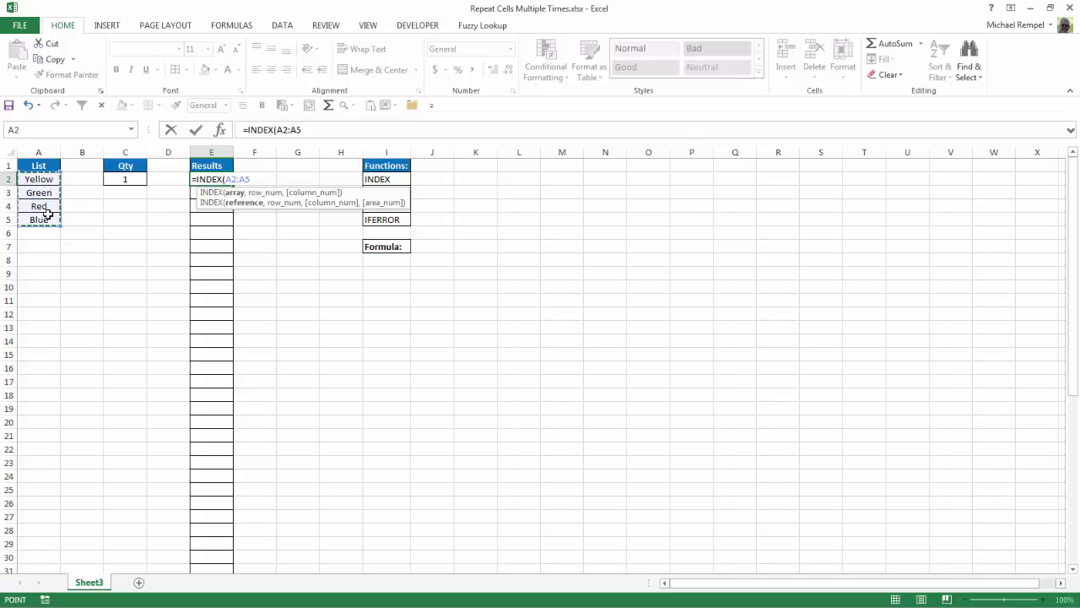
key(F4)
text(,)
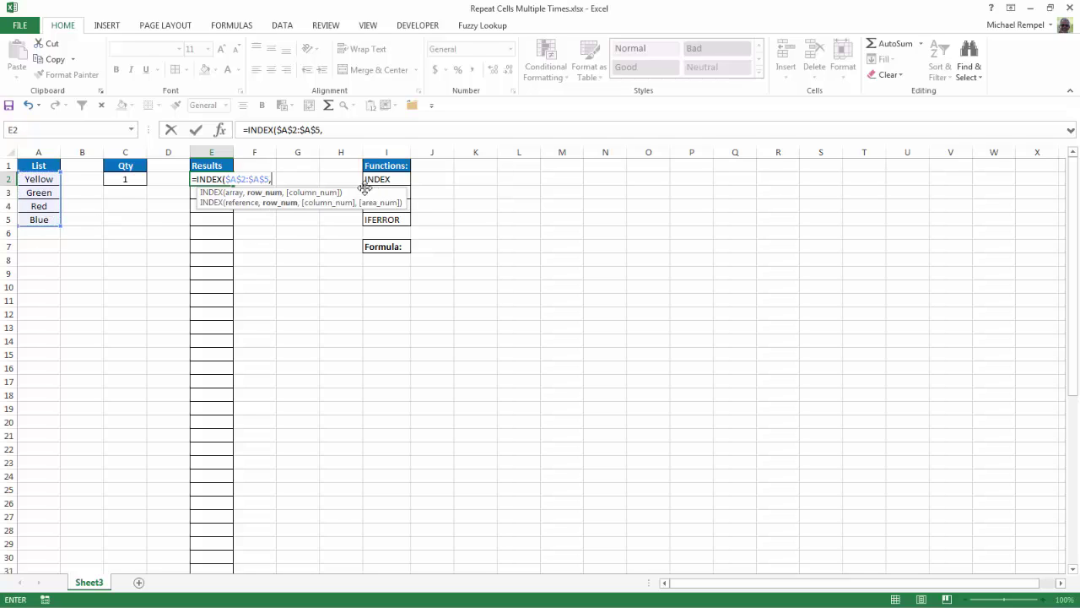
- Add ROUNDUP(ROWS($A$1:a1)/C2,0) as INDEX's row number argument
drag(357, 194, 397, 292)
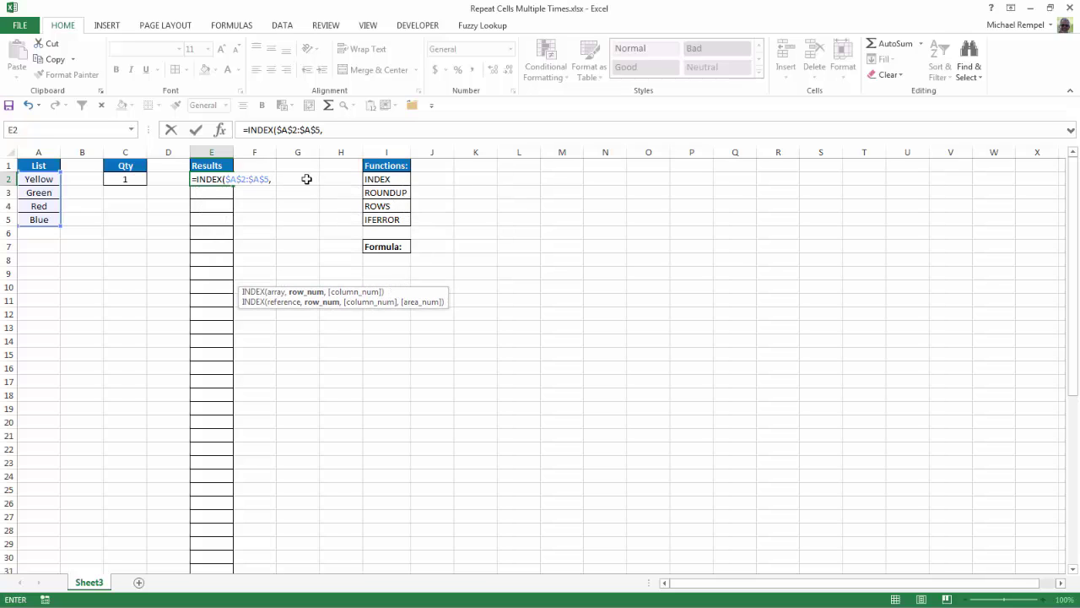
text(round)
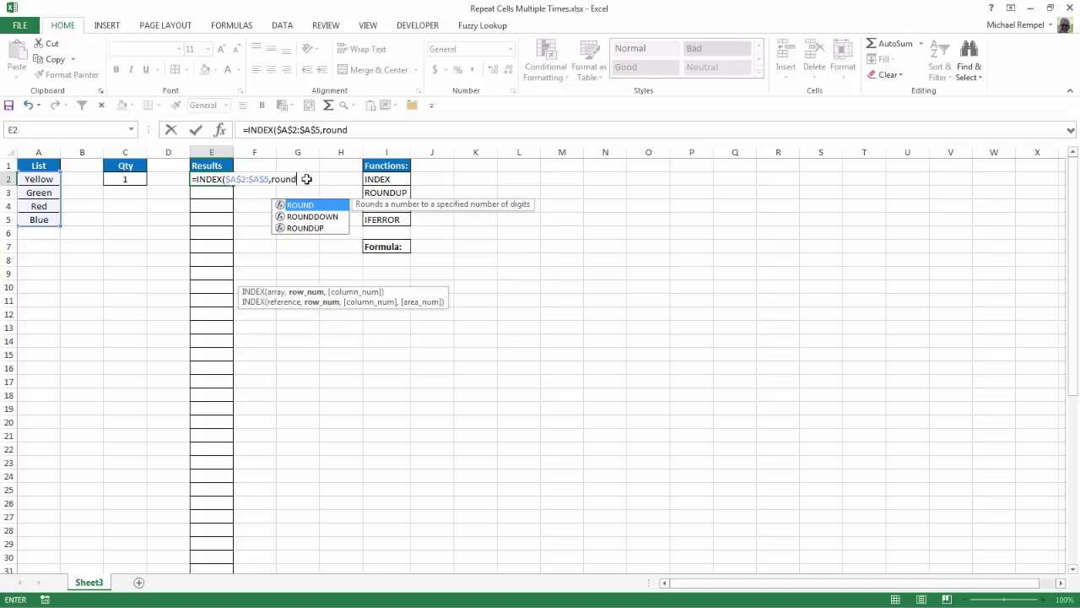
key(Down)
key(Down)
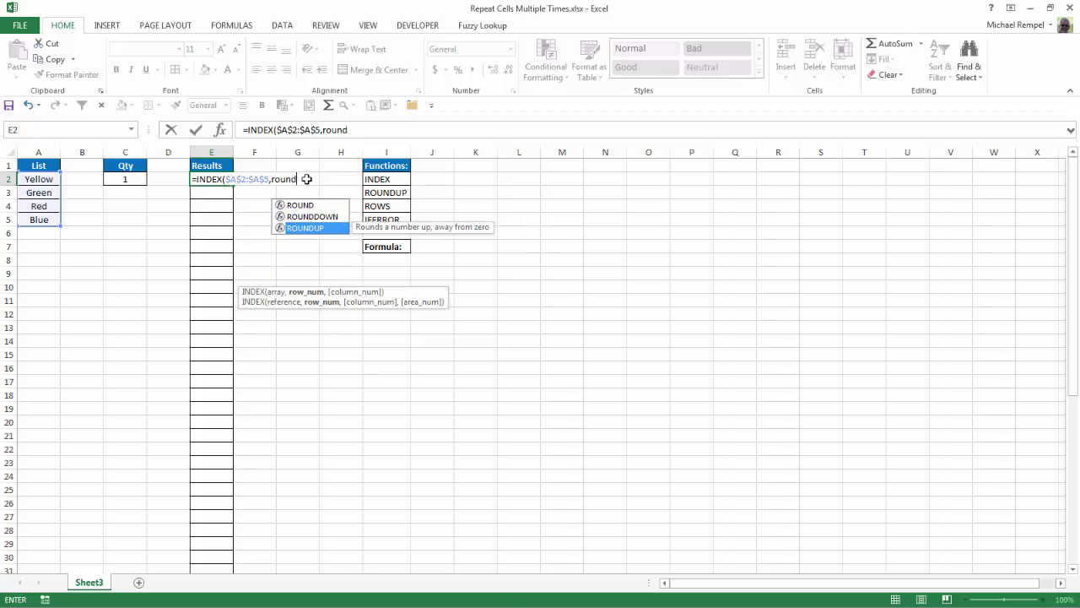
key(Tab)
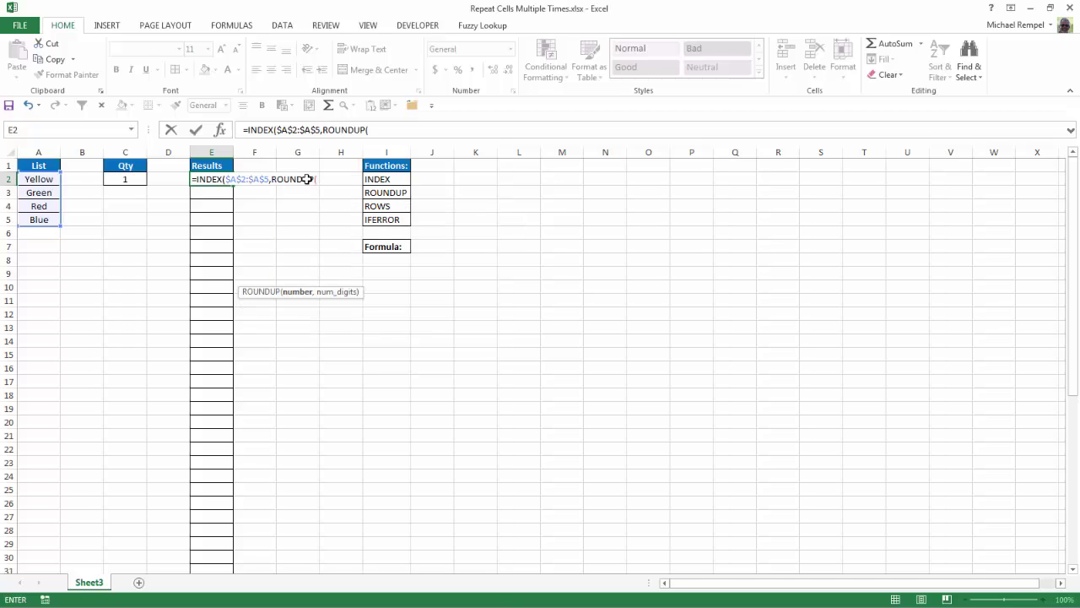
text(rows)
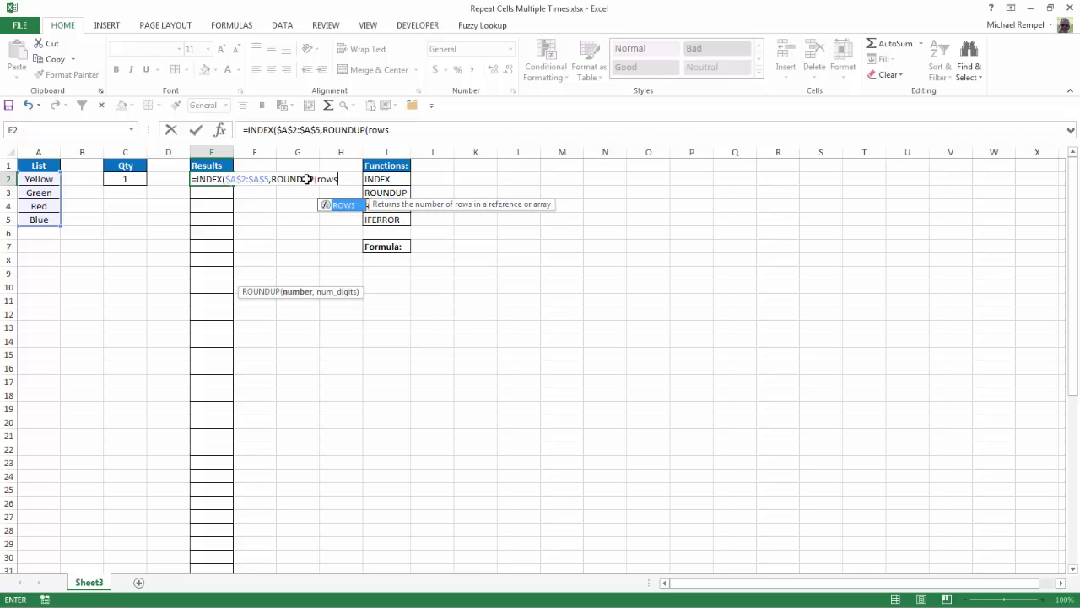
key(Tab)
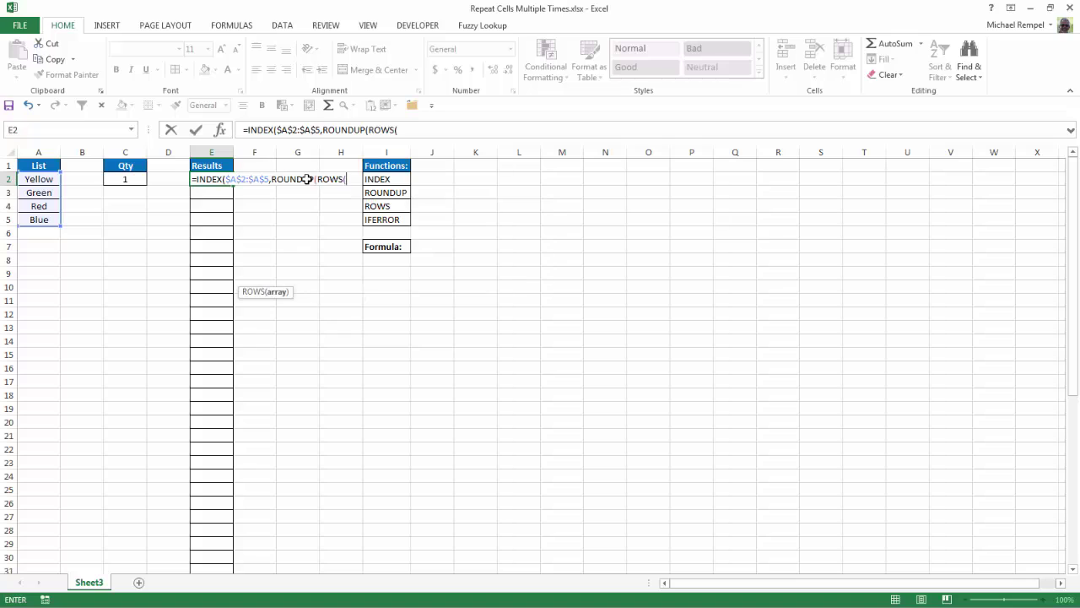
text(a1)
key(F4)
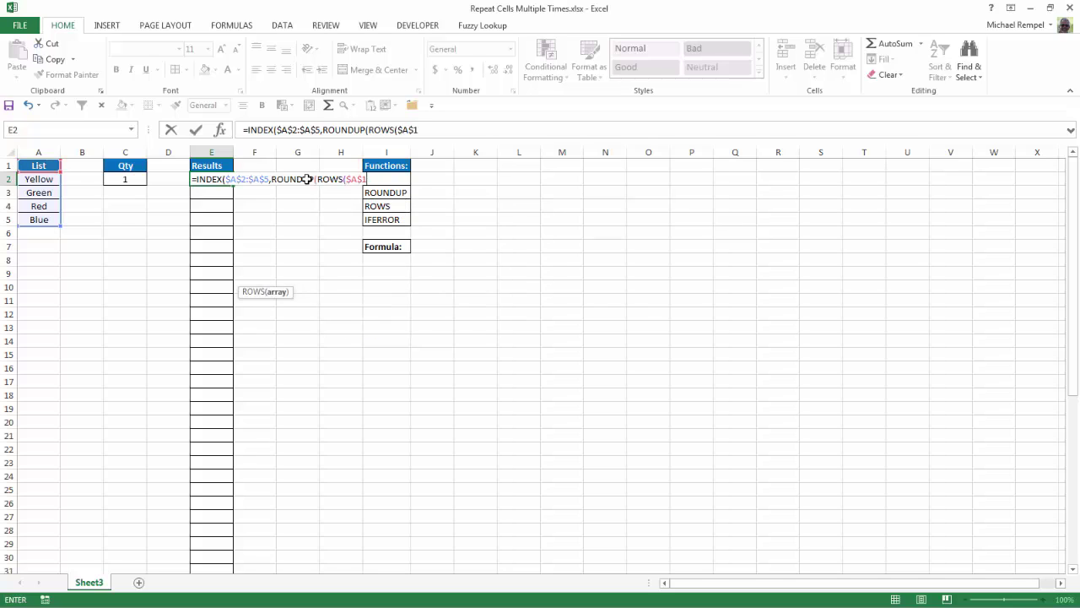
text(:a1)/)
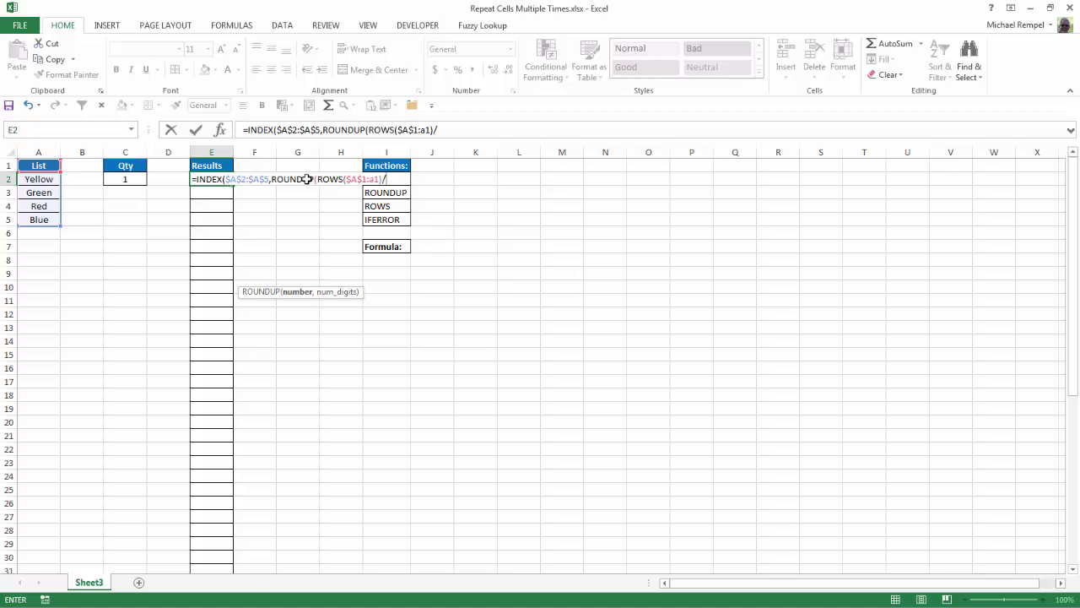
click(132, 180)
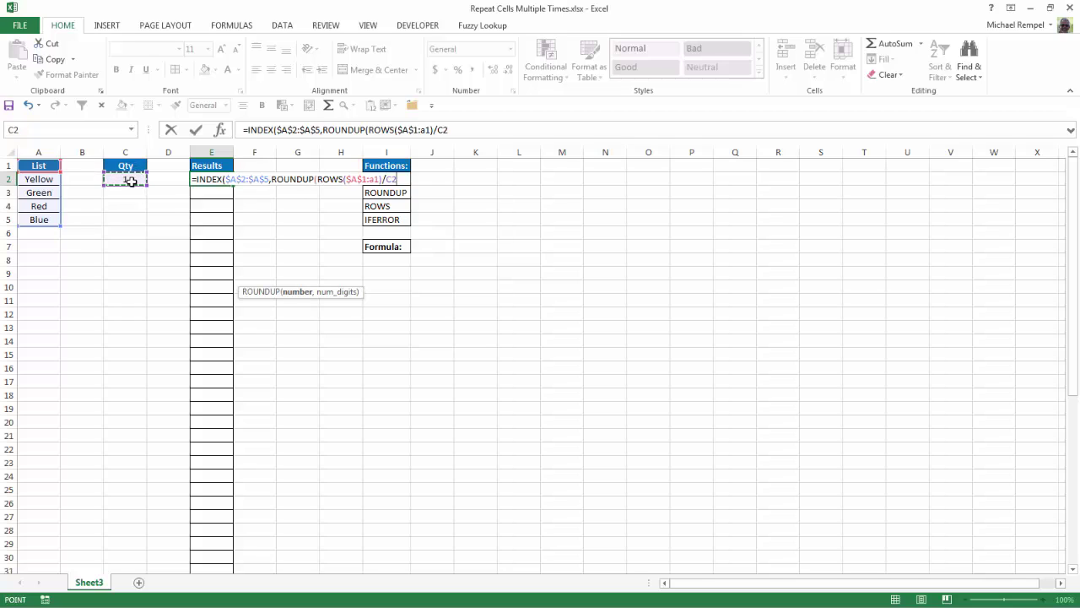
text(,)
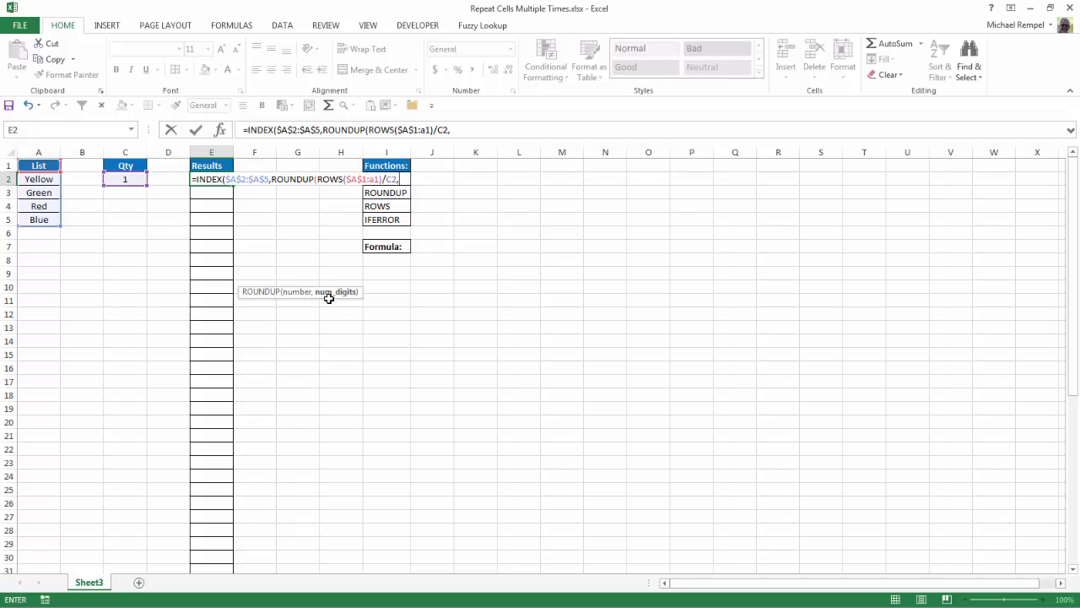
text(0))
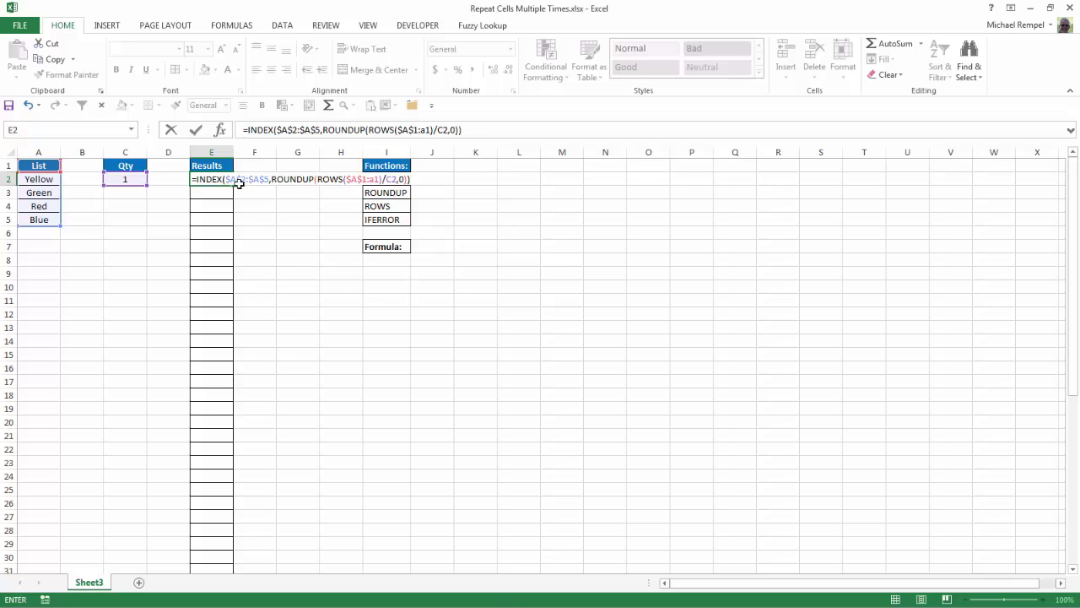
- Wrap E2's formula as =IFERROR(INDEX(...),"") and commit it, showing Yellow
click(246, 129)
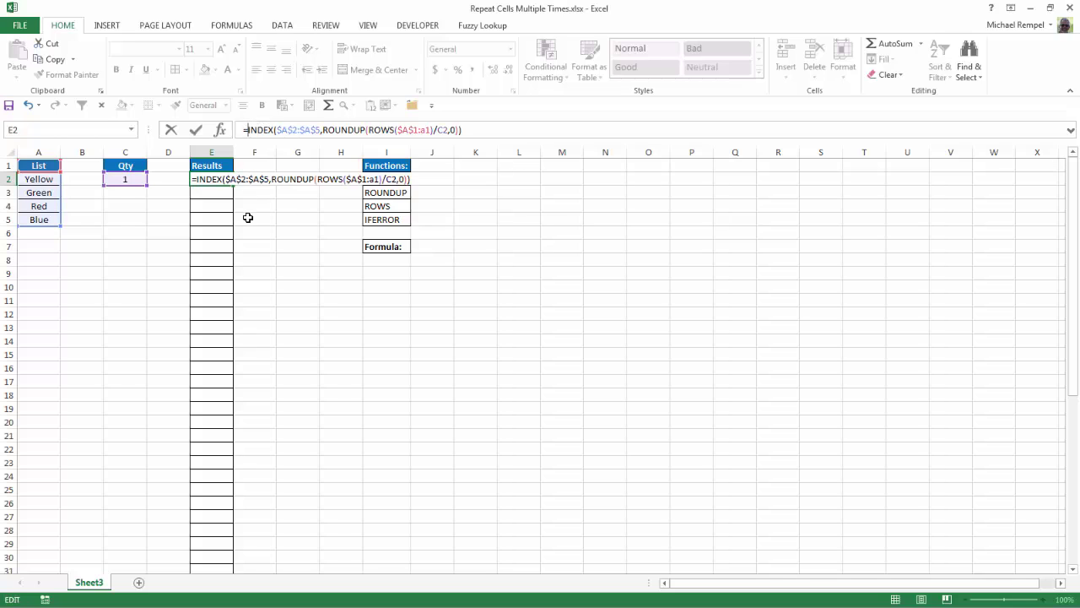
text(IFERROR()
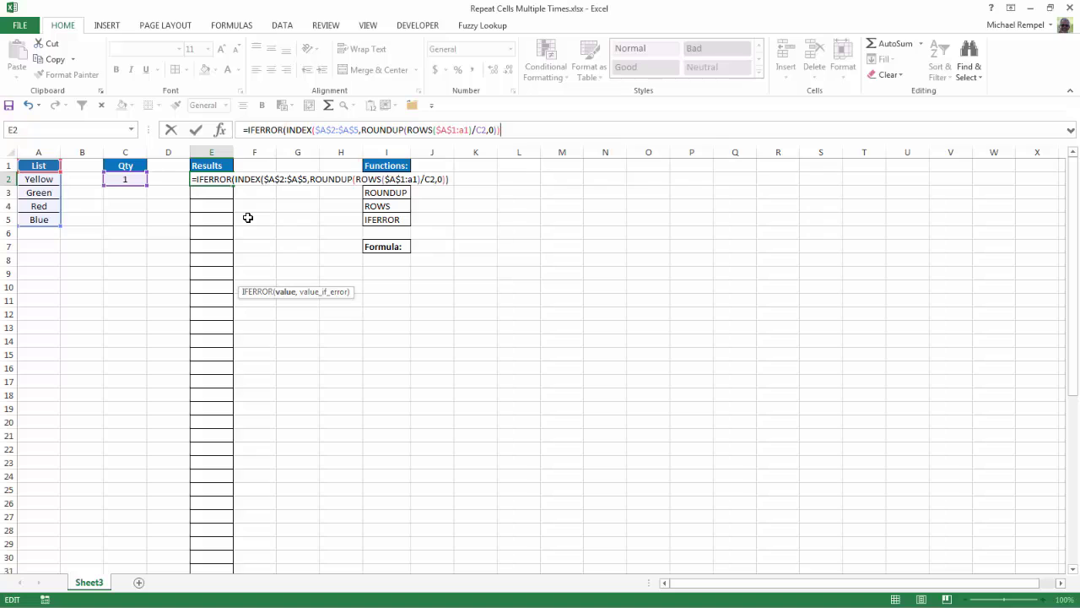
text(,""))
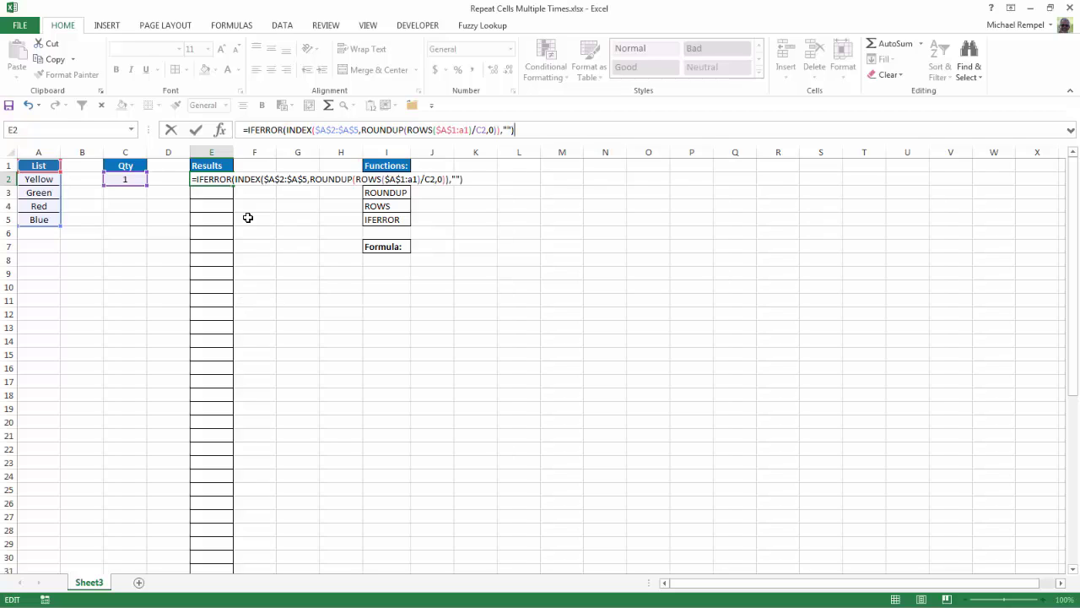
key(Return)
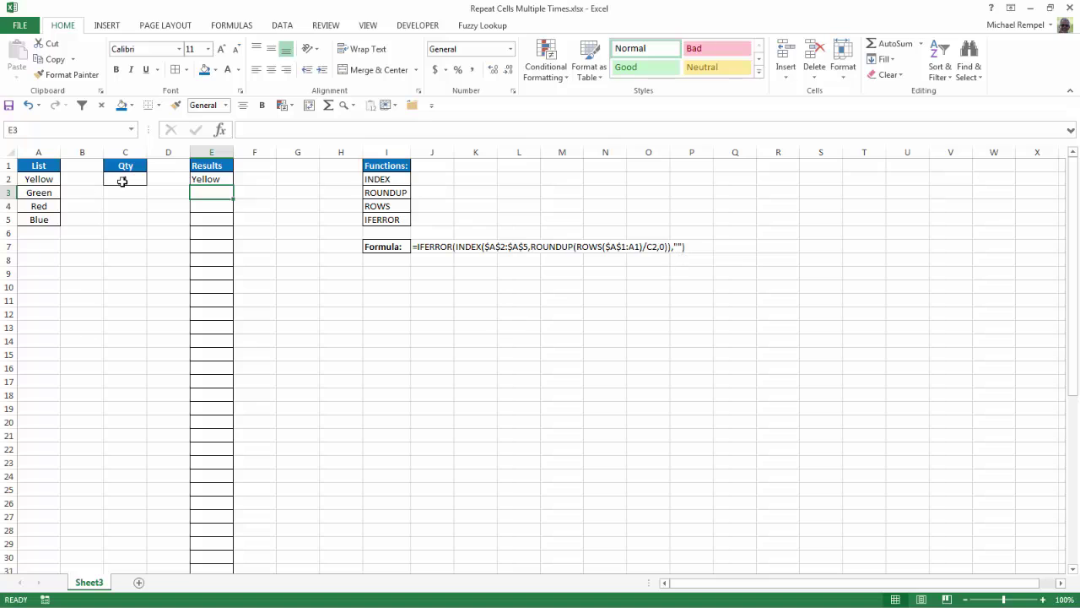
- Change the C2 divisor in E2's formula to the absolute reference $C$2
click(221, 181)
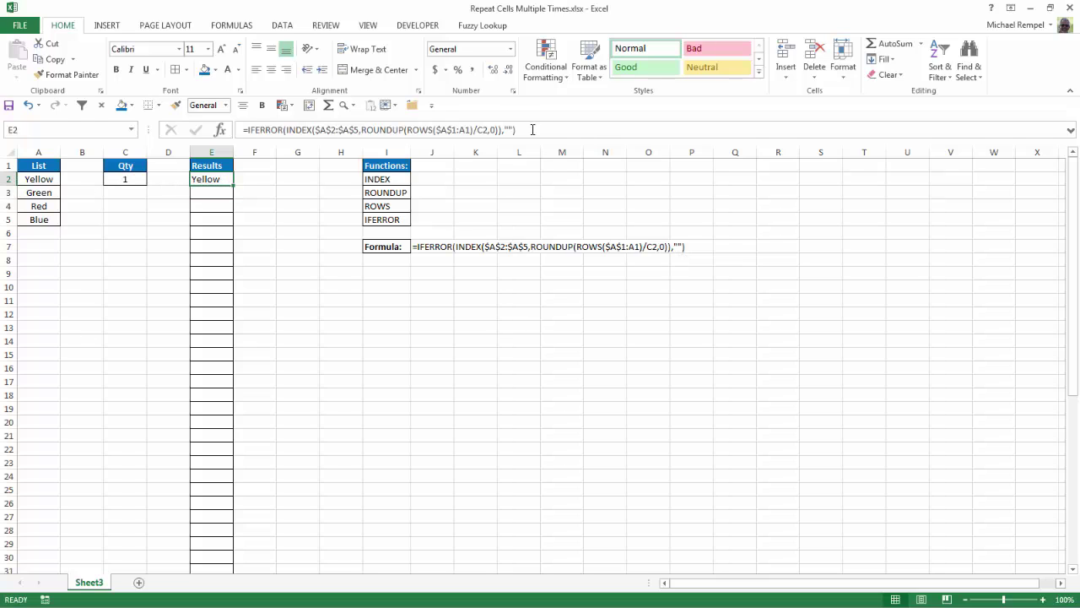
click(486, 130)
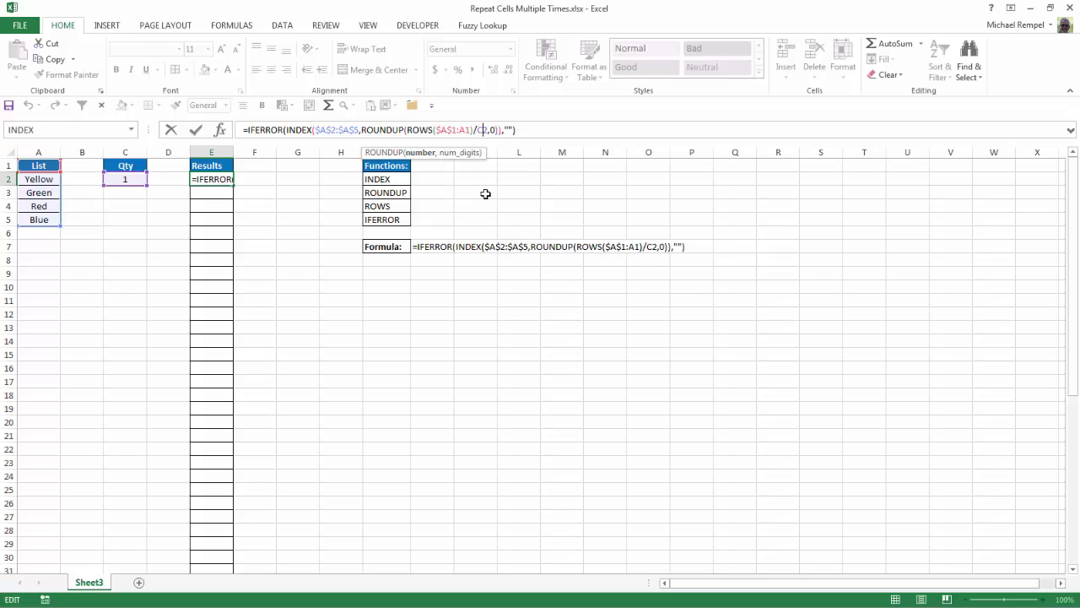
key(F4)
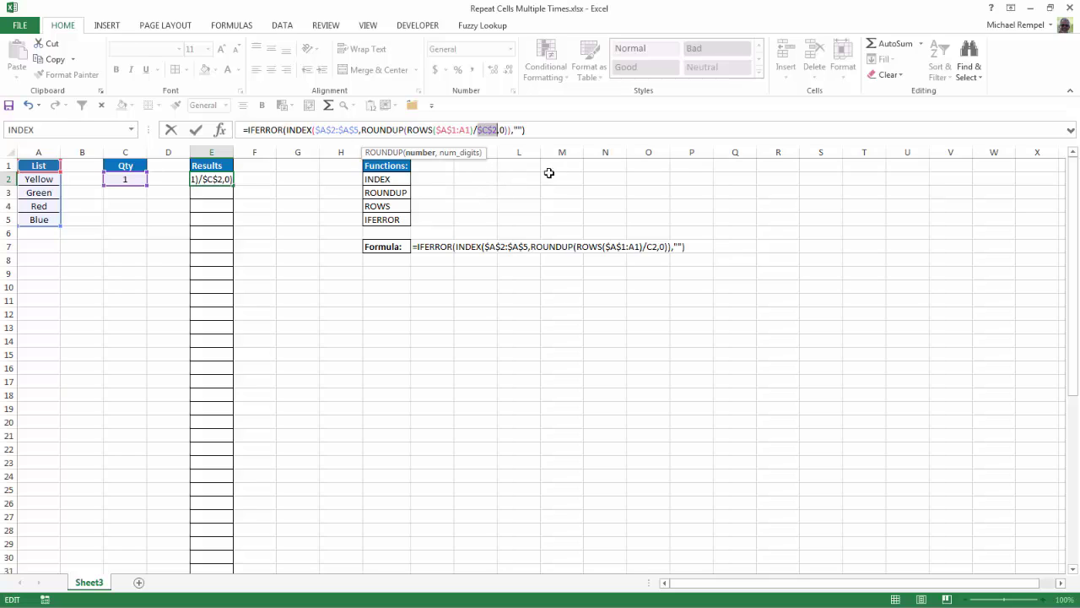
key(Return)
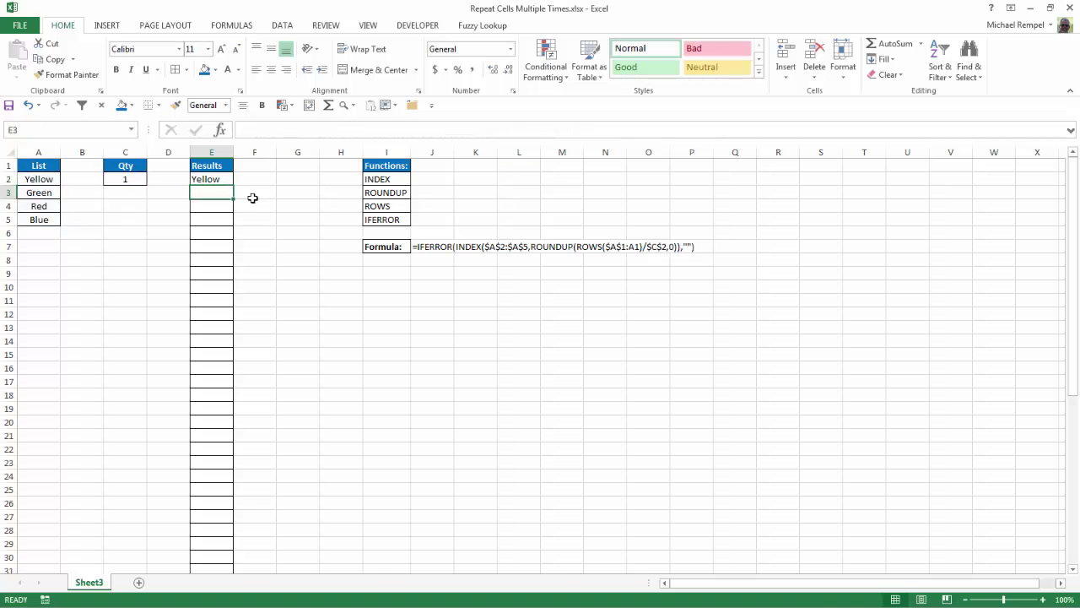
- Fill E2's formula down through E51, then return to the top of the sheet
click(228, 180)
drag(233, 185, 246, 534)
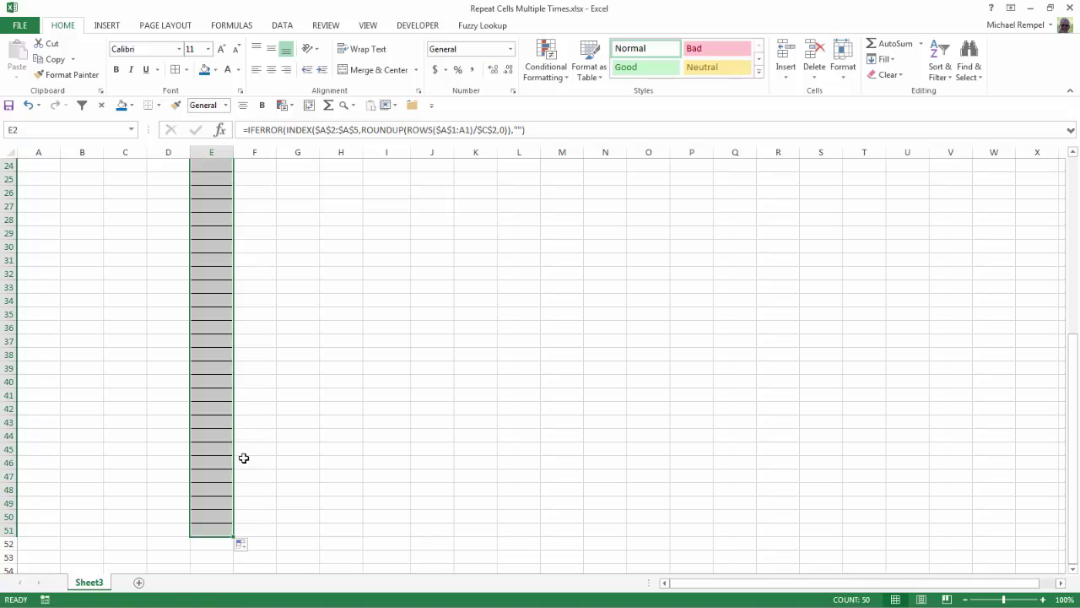
click(222, 347)
scroll(219, 346, up, 8)
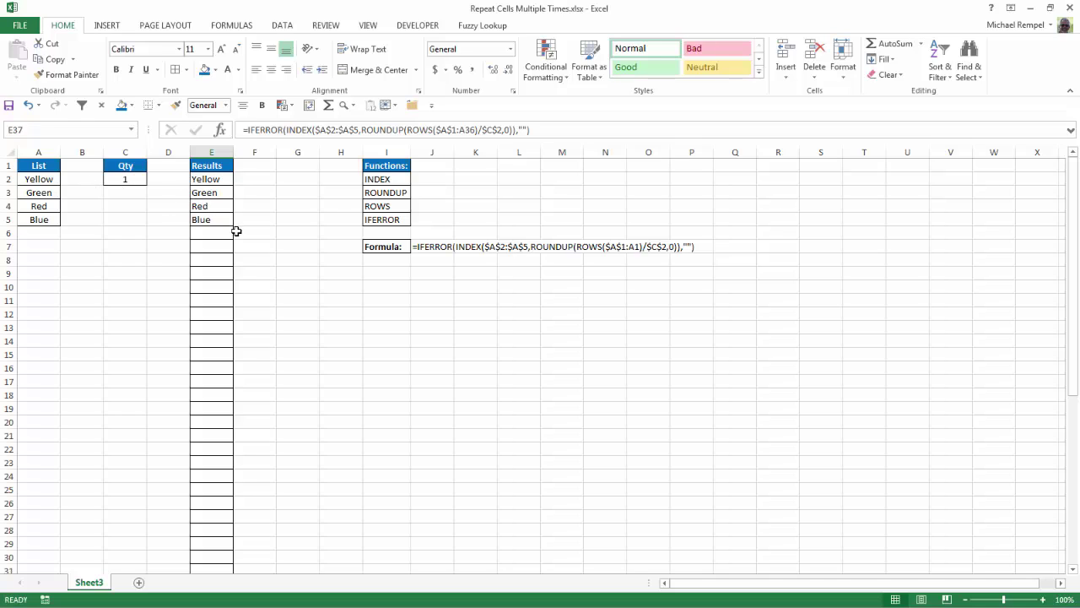
- Change Qty in C2 to 2, then to 5, and select E2 to check results
click(116, 179)
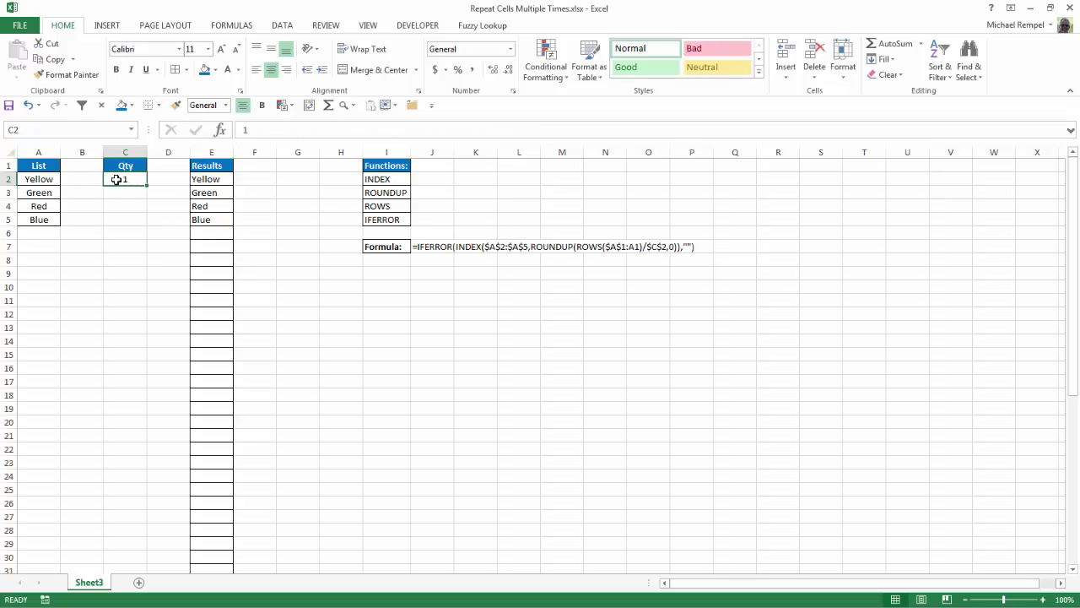
text(2)
key(Return)
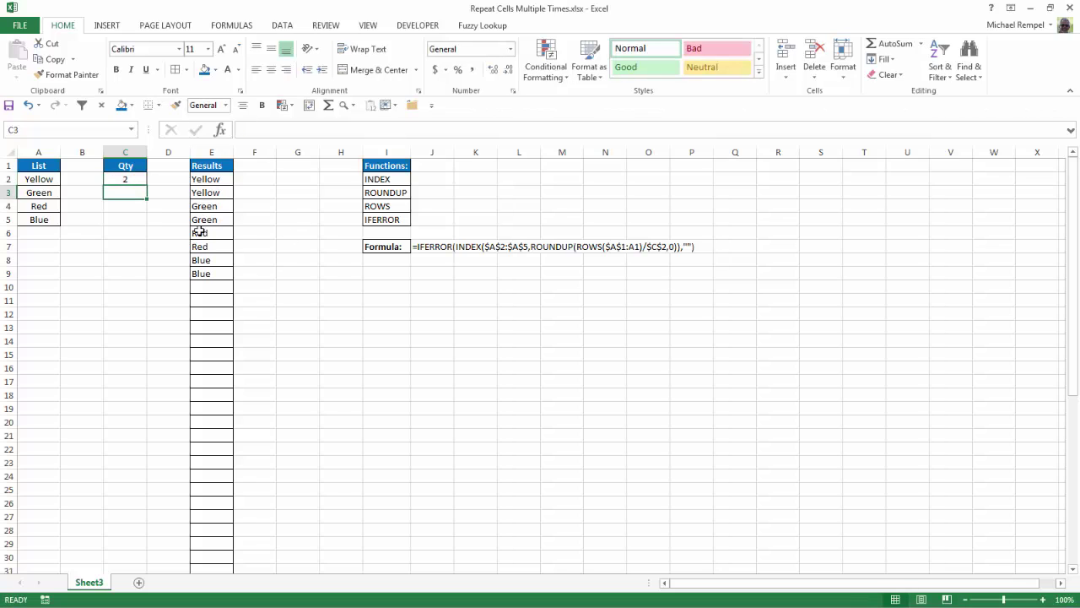
click(122, 179)
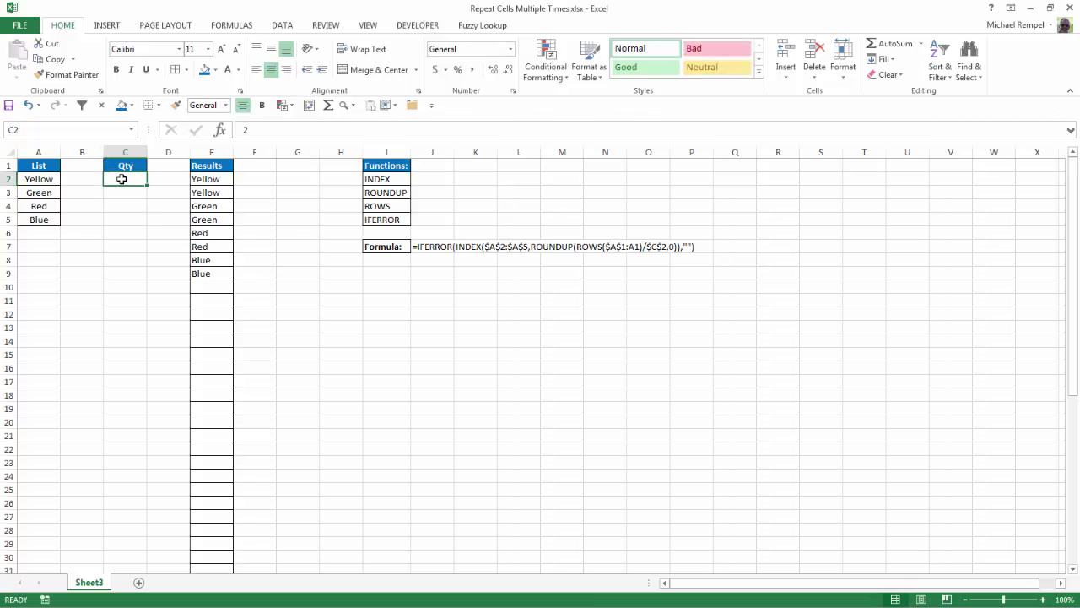
text(5)
key(Return)
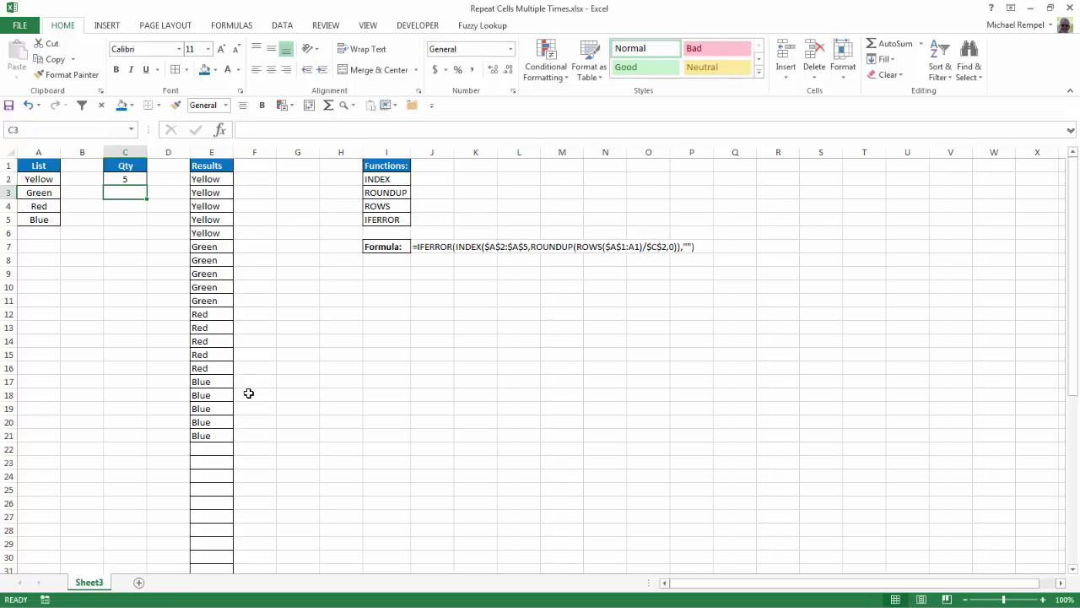
click(227, 178)
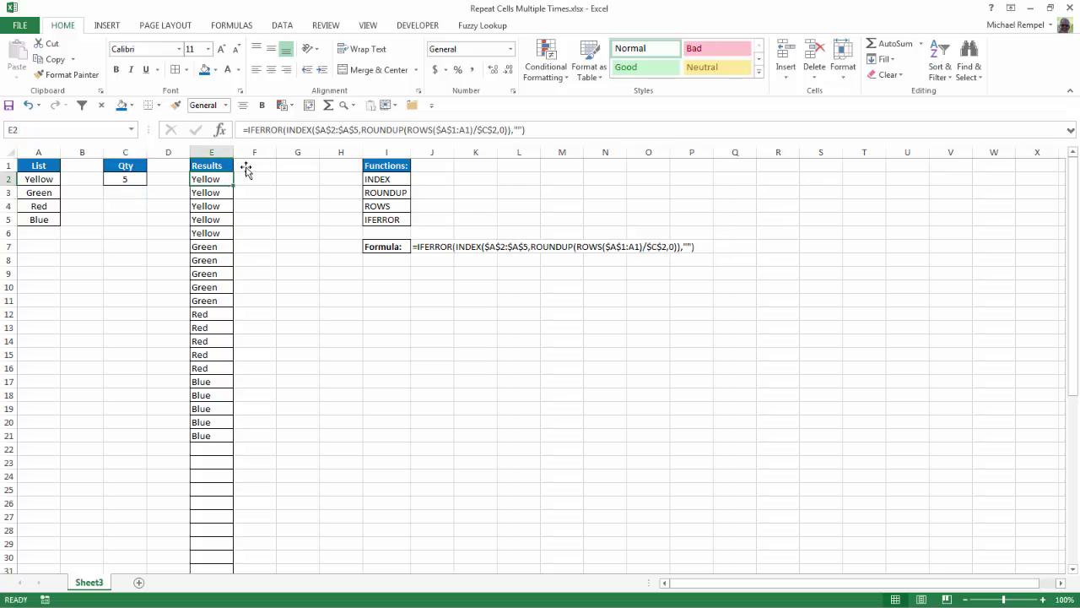
click(317, 133)
click(326, 154)
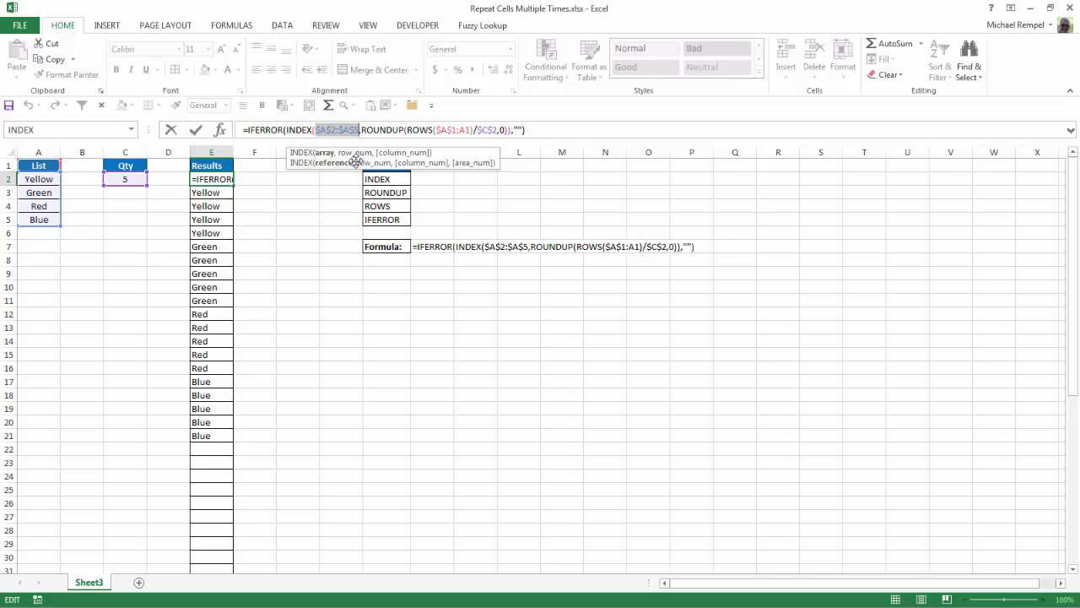
click(353, 159)
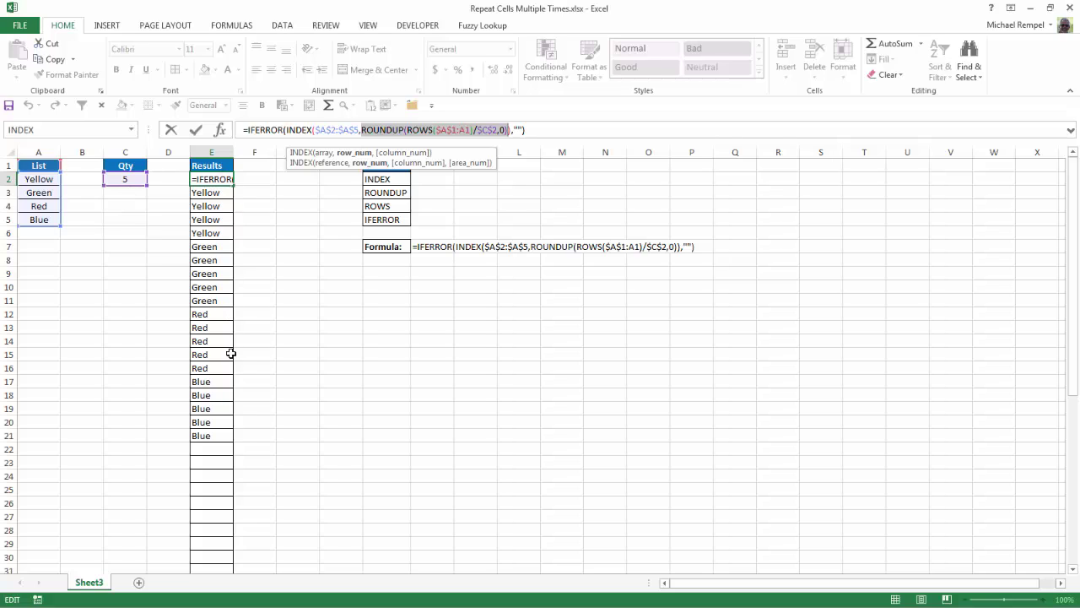
key(ctrl+Return)
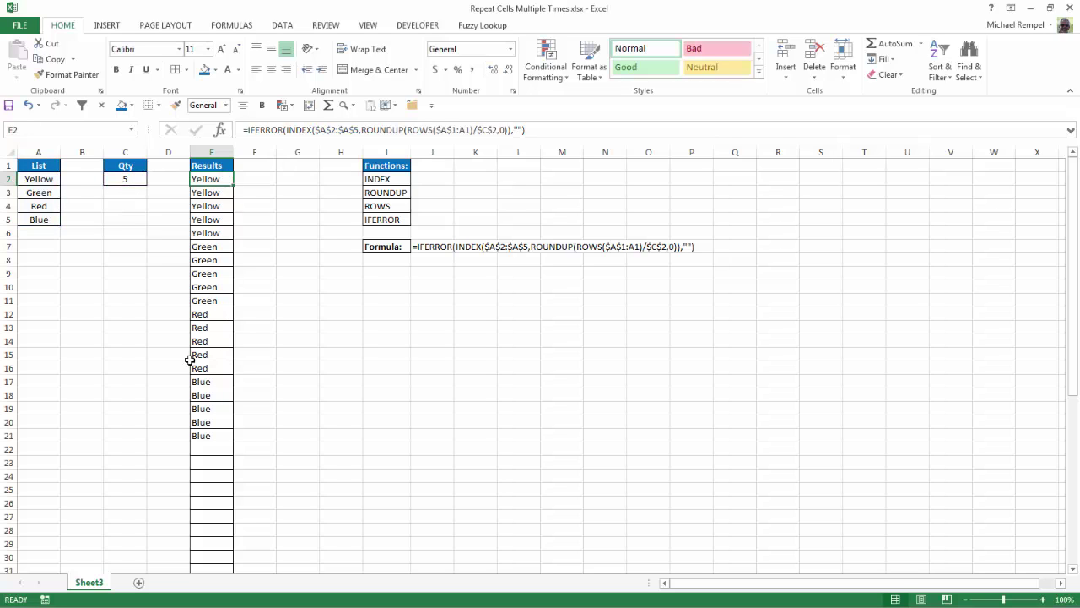
click(195, 355)
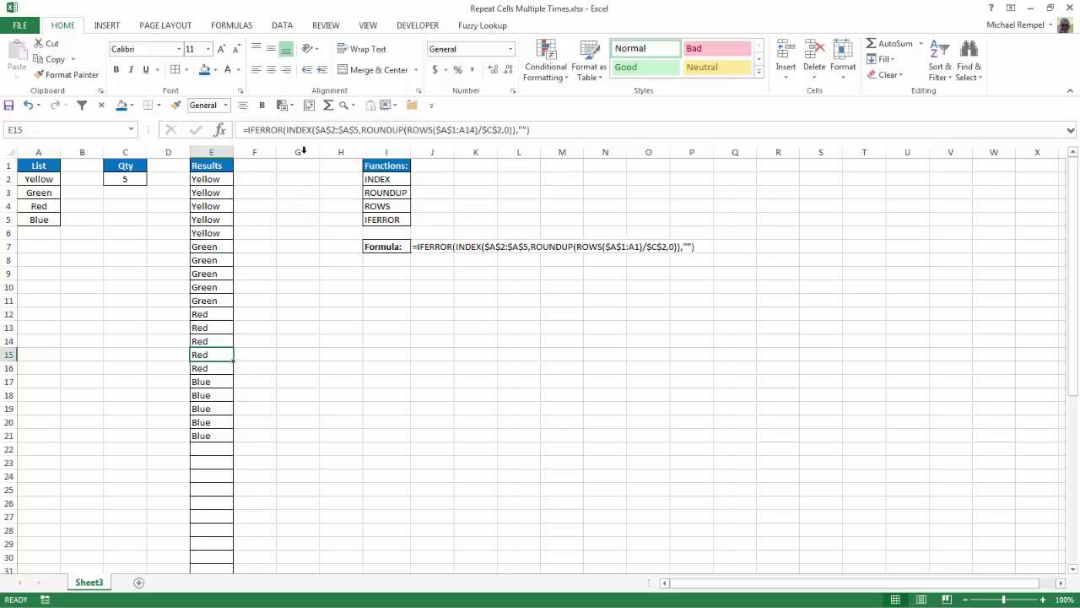
click(318, 130)
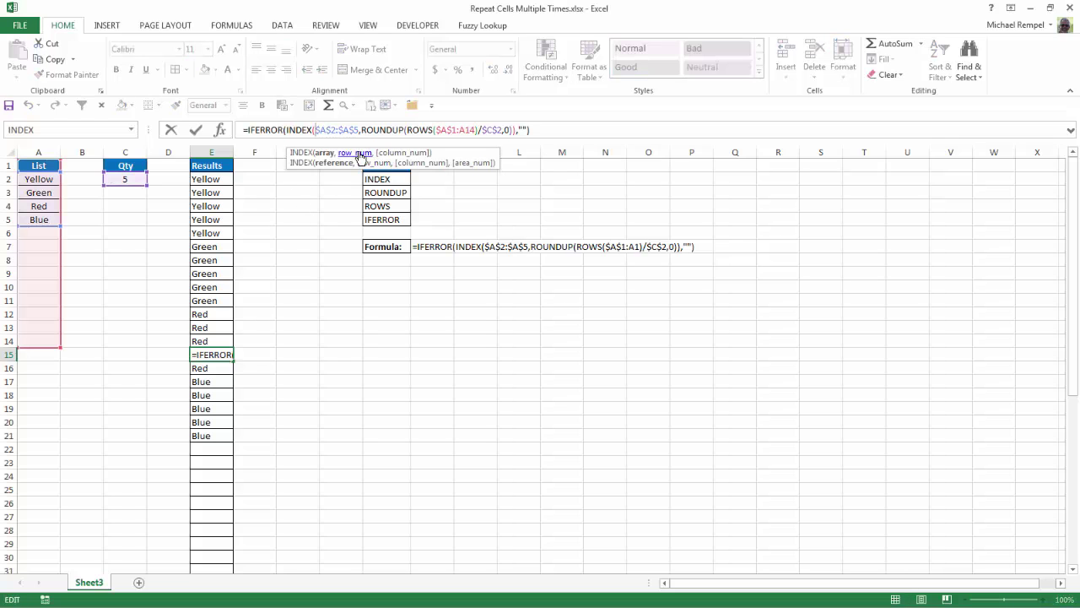
click(355, 153)
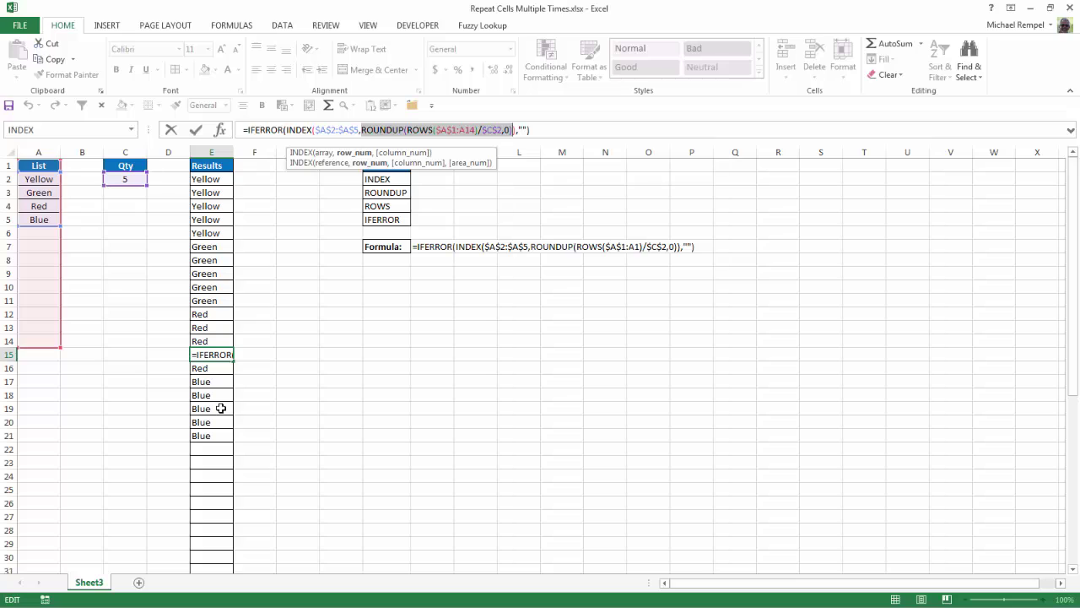
key(F9)
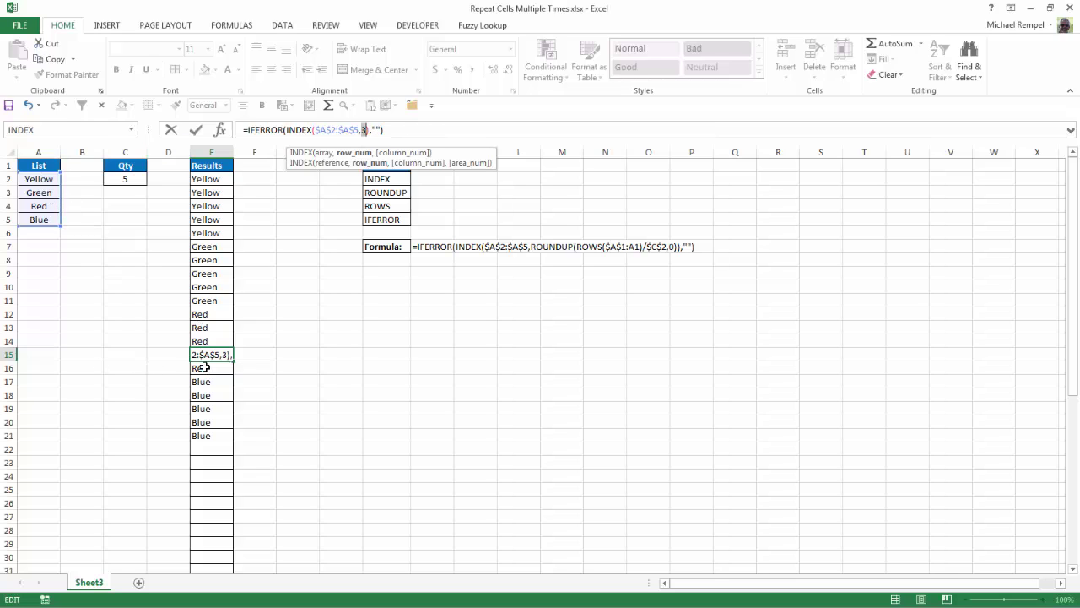
key(Escape)
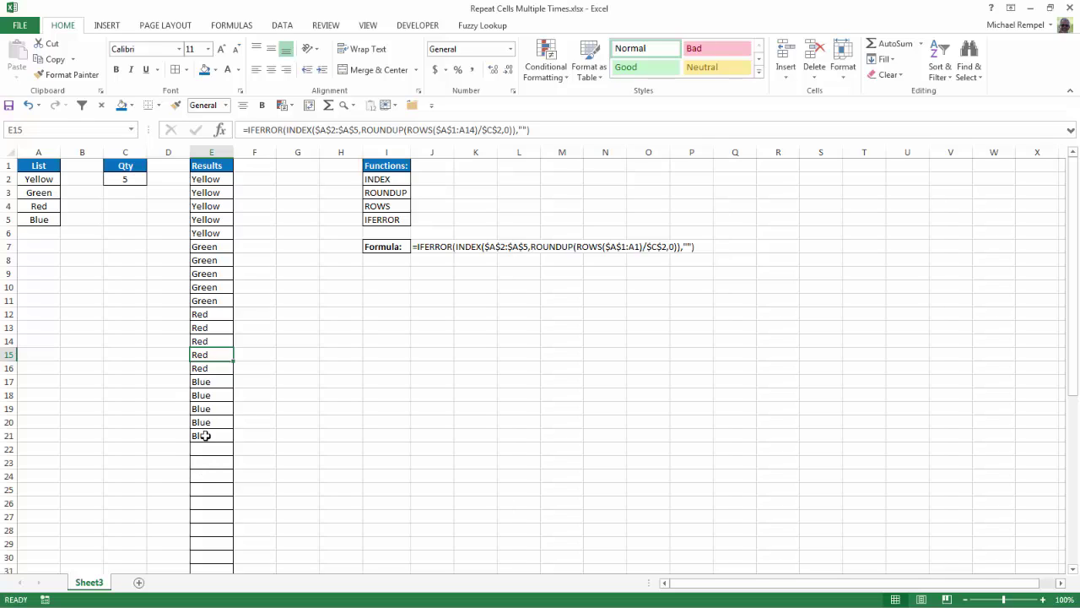
click(205, 411)
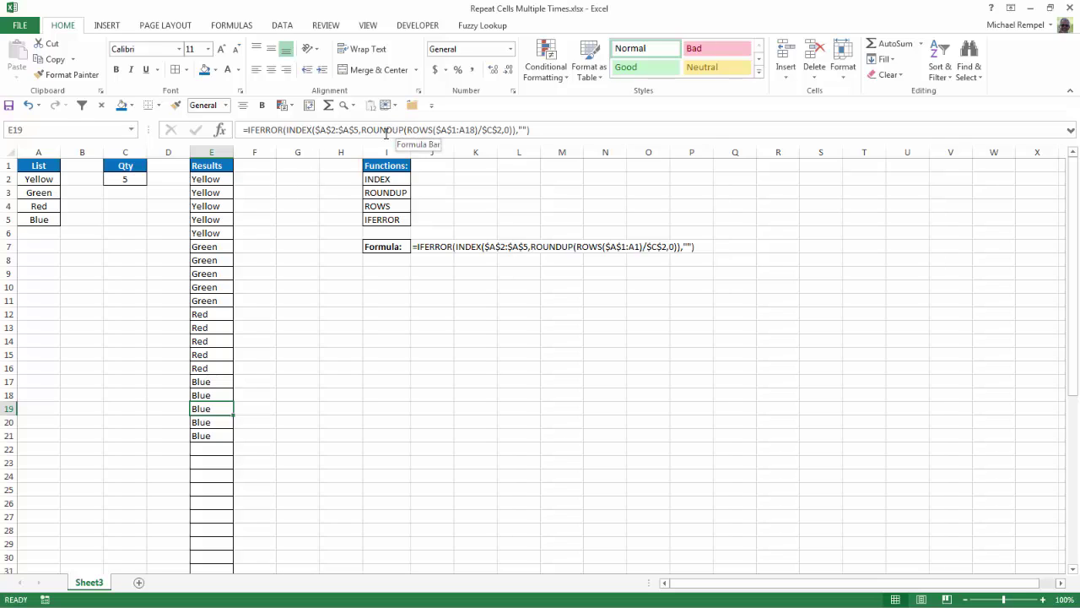
click(314, 130)
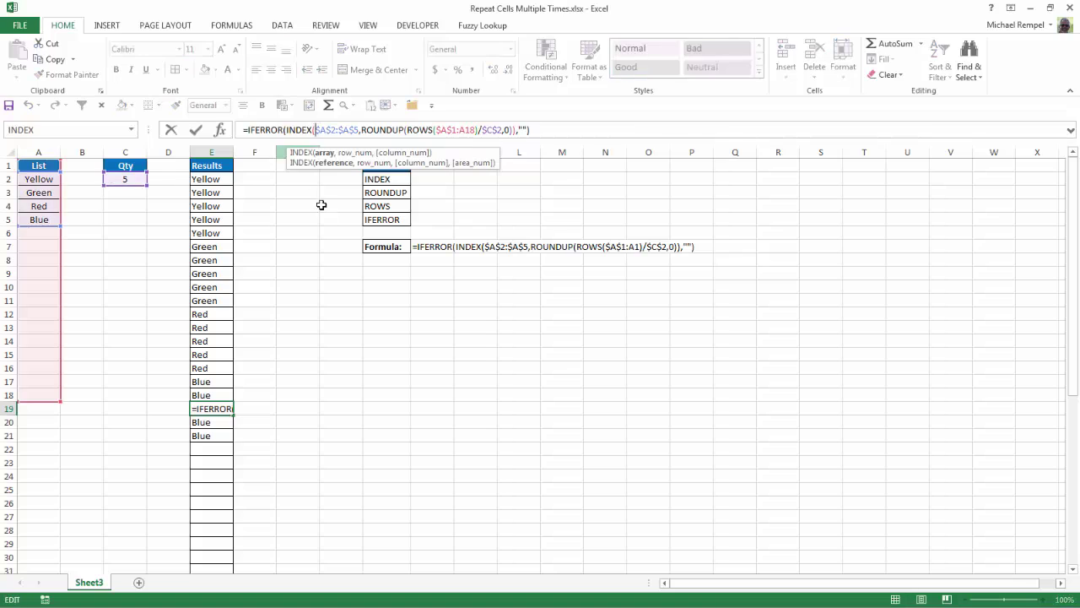
click(361, 153)
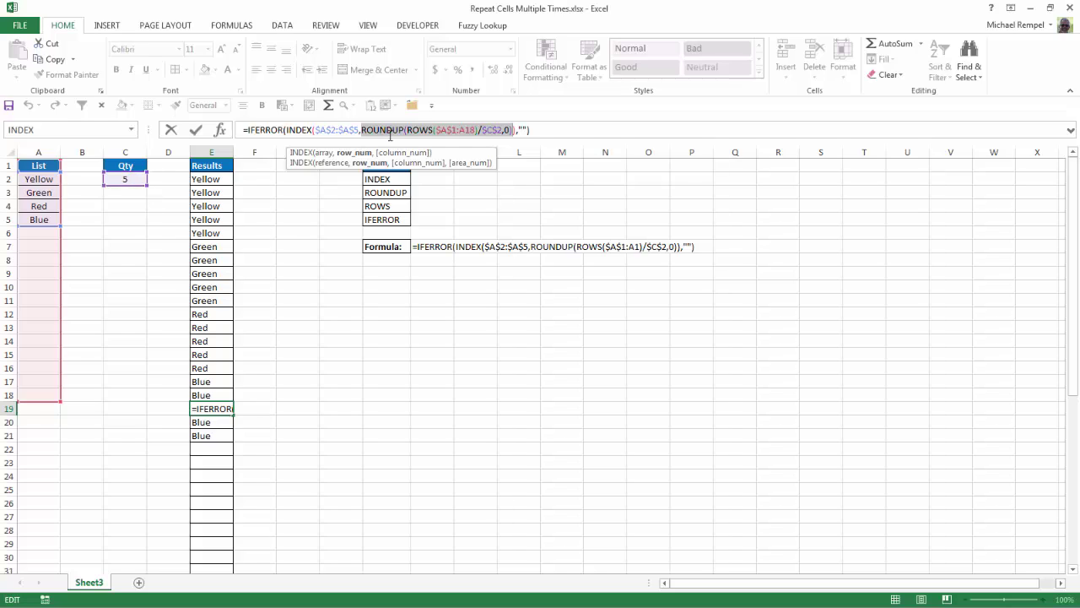
key(F9)
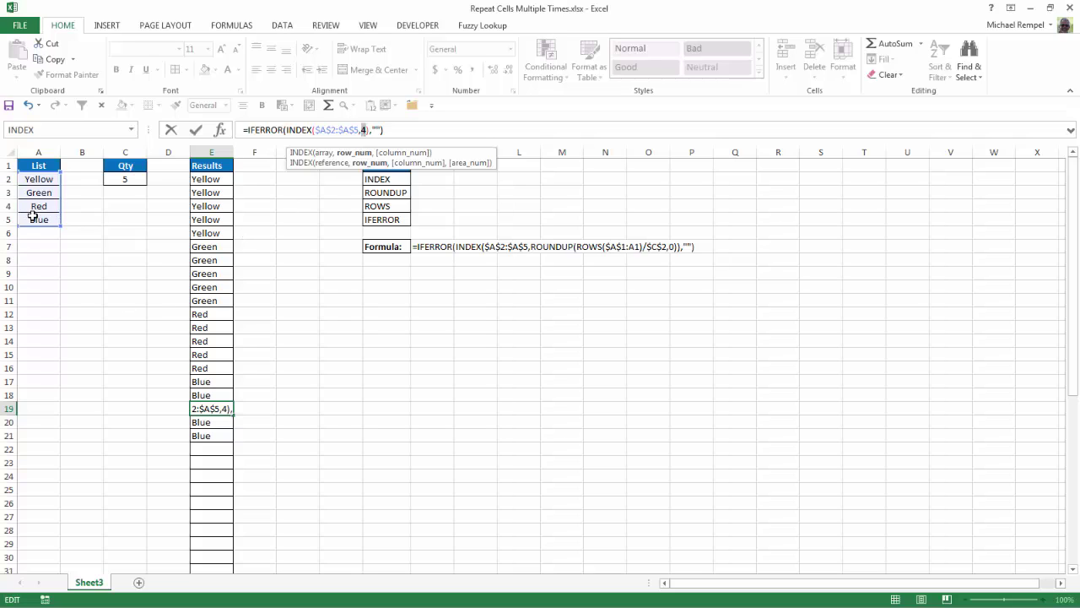
key(Escape)
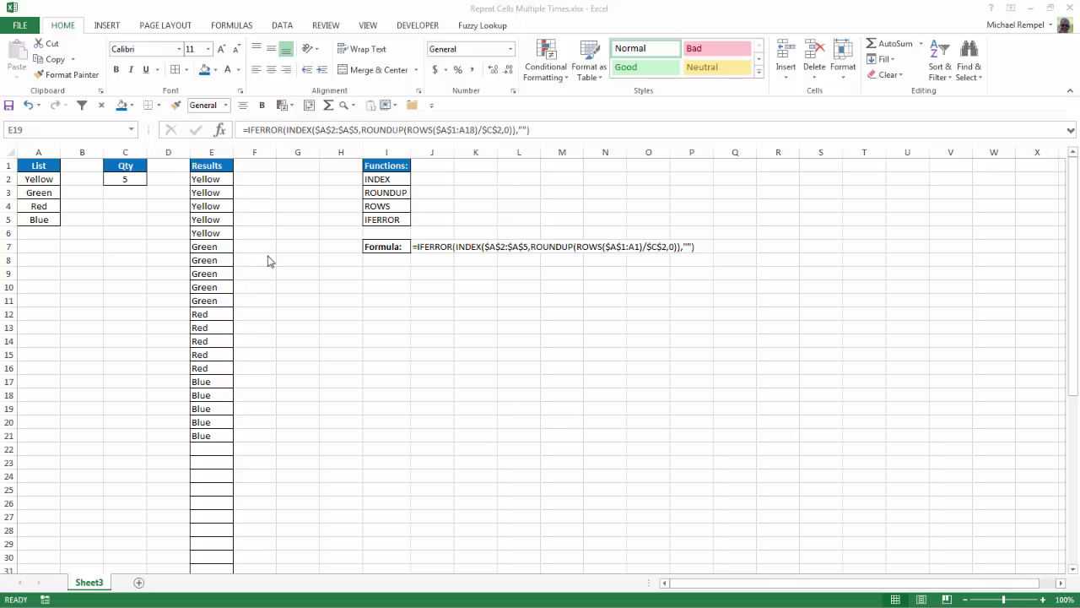
- Select E22 to confirm it shows blank below the twenty coloured results
click(221, 445)
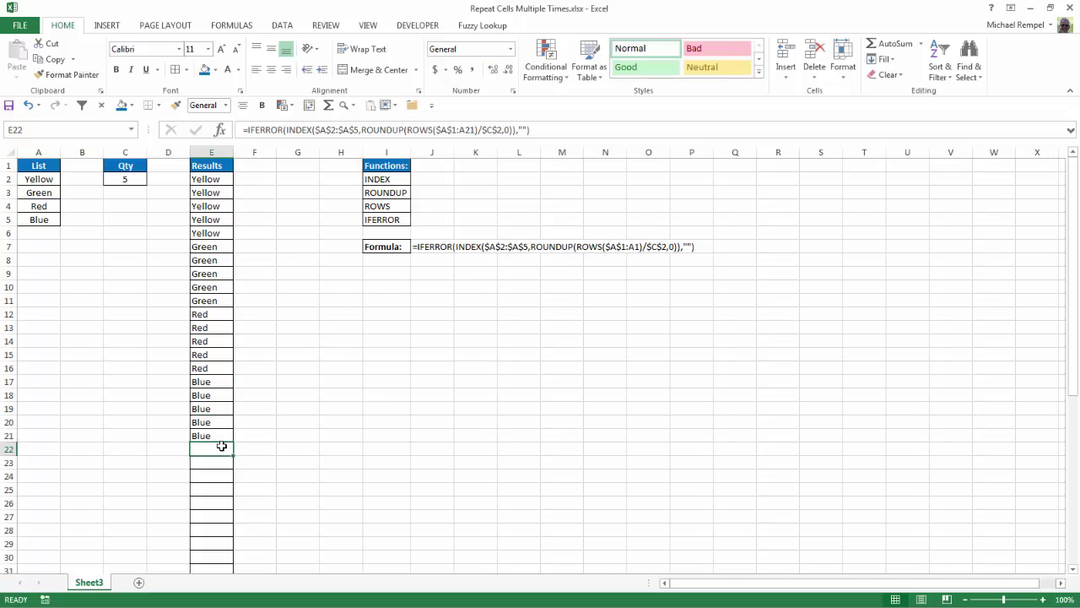